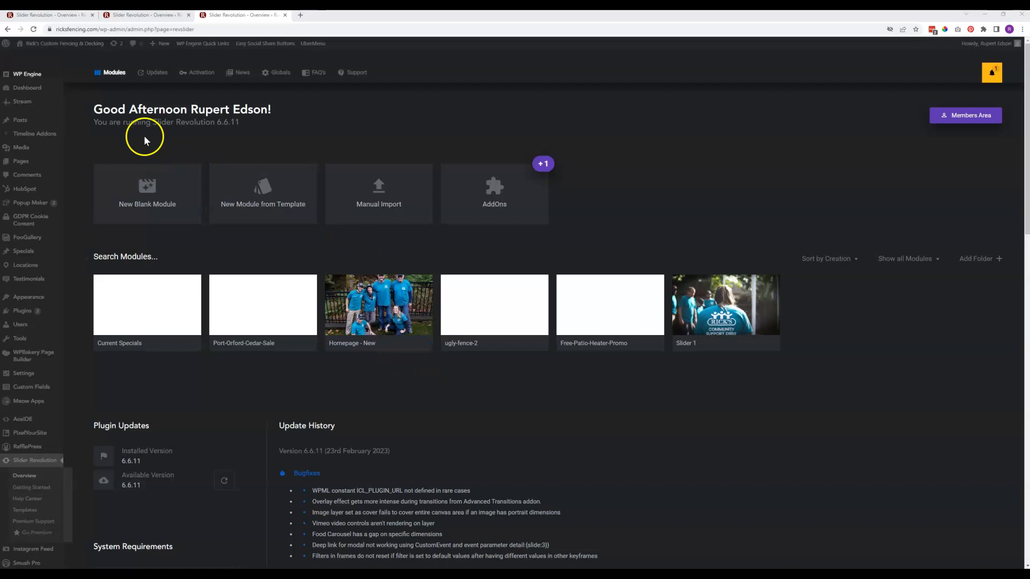
# Preview the live site's Specials page in a new tab, then return to the Slider Revolution overview
pyautogui.click(71, 46)
pyautogui.rightClick(71, 46)
pyautogui.click(100, 51)
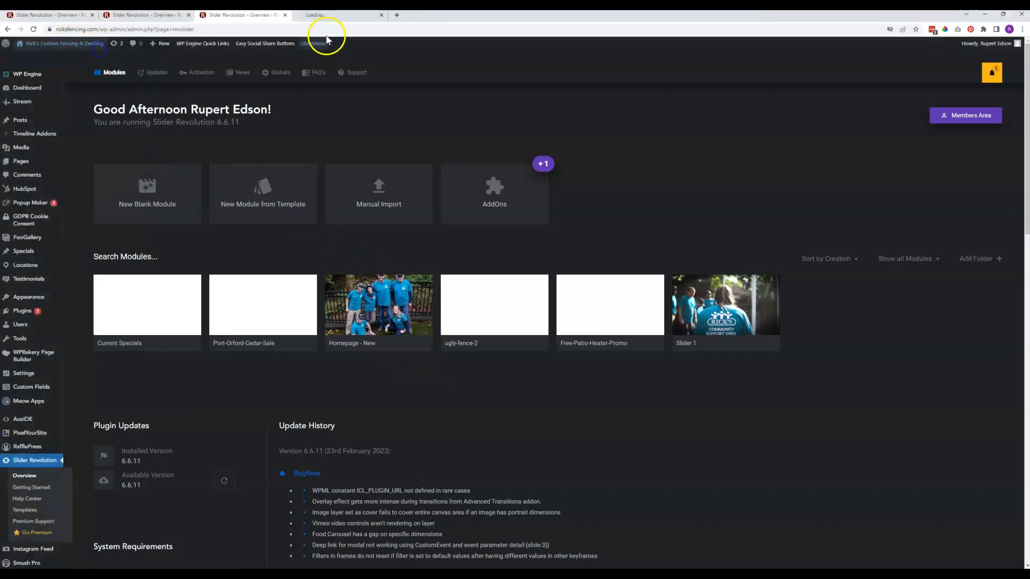
pyautogui.click(329, 16)
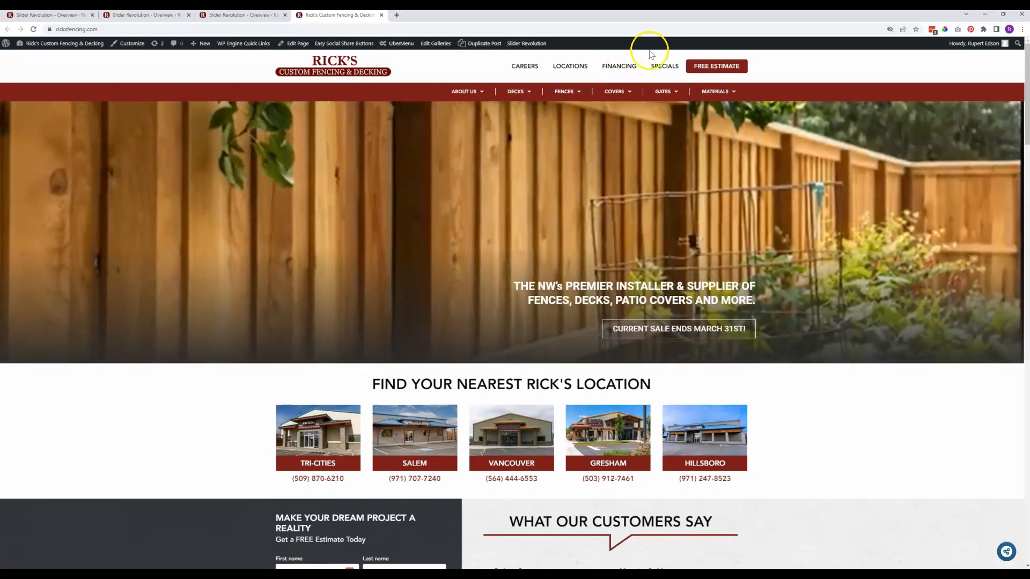
pyautogui.click(665, 67)
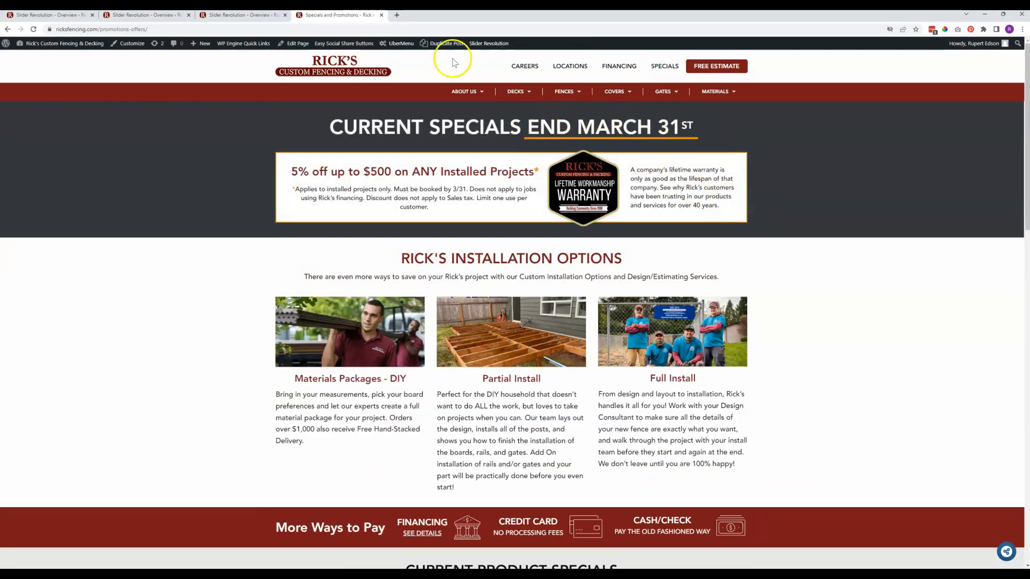
pyautogui.click(381, 15)
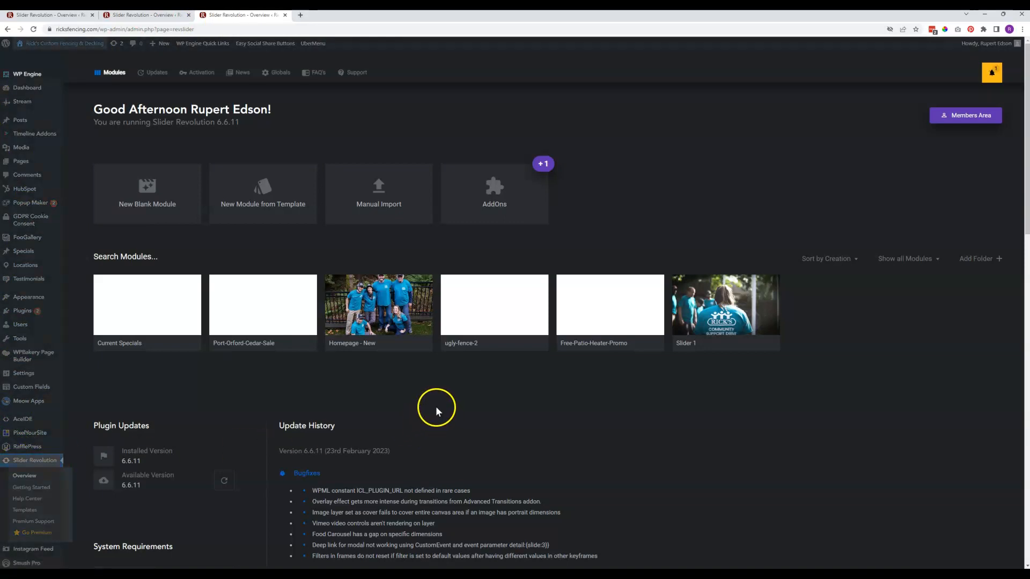
# Open the Current Specials module in the slider editor and switch to its second slide
pyautogui.moveTo(404, 326)
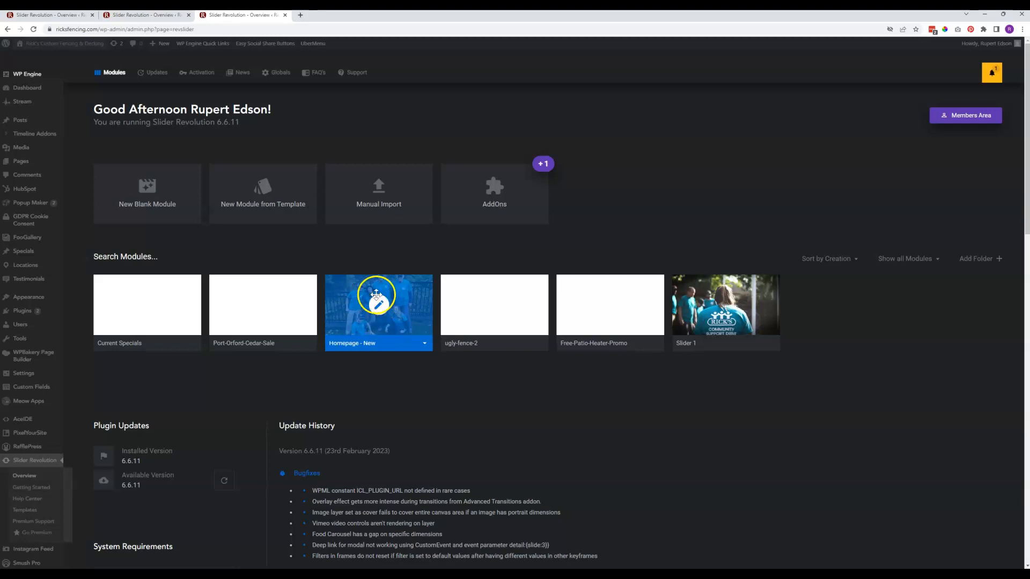
pyautogui.moveTo(138, 305)
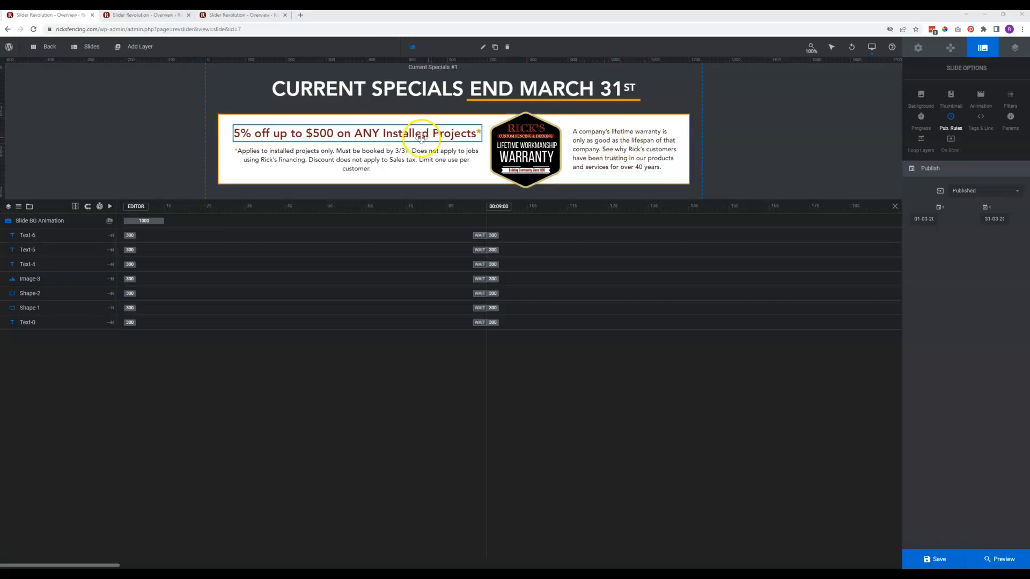
pyautogui.moveTo(89, 49)
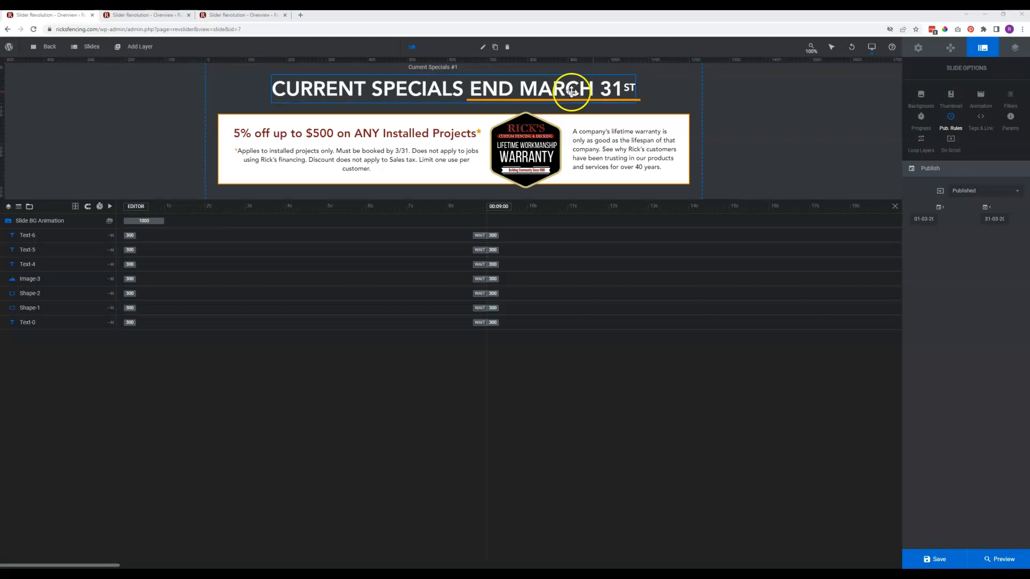
pyautogui.click(93, 99)
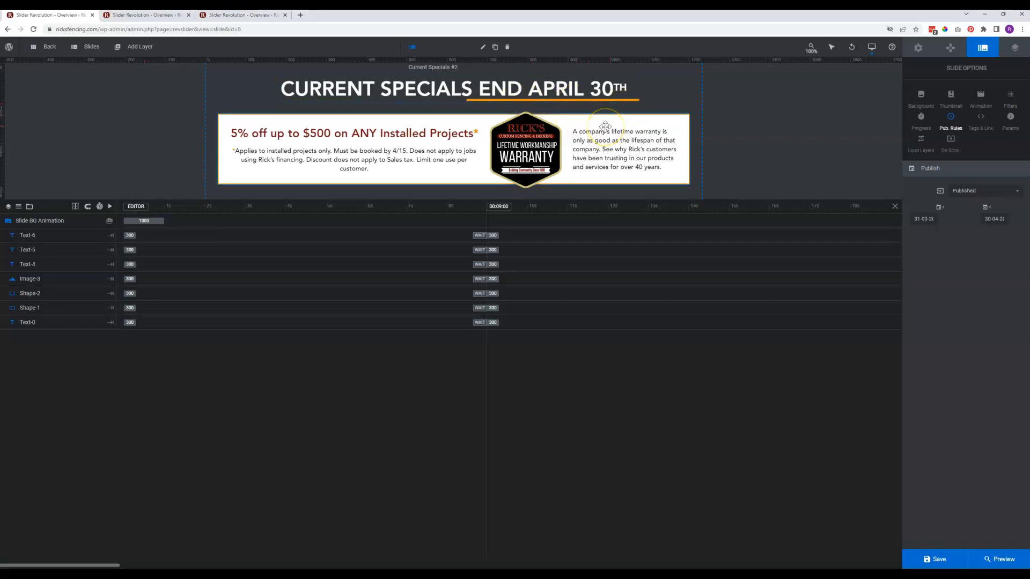
# Resize the orange underline shape so it spans exactly under "END APRIL 30TH" in the heading
pyautogui.click(623, 94)
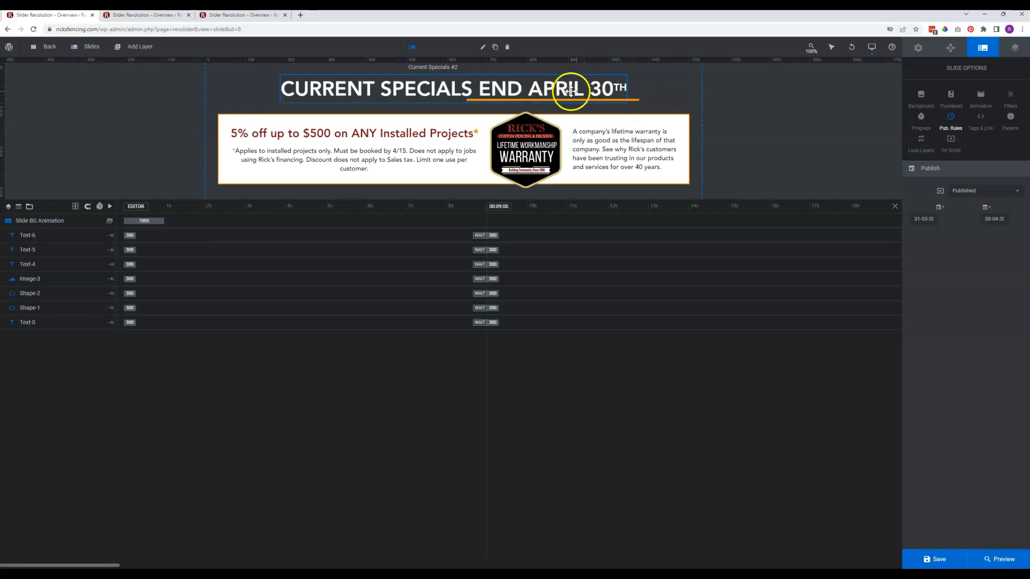
pyautogui.click(632, 99)
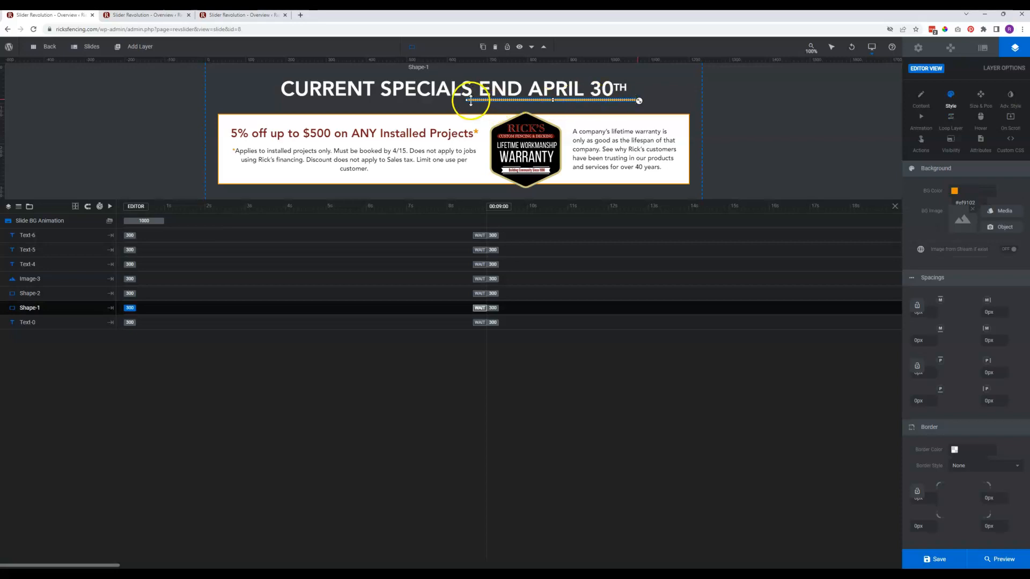
pyautogui.moveTo(464, 99); pyautogui.dragTo(493, 100)
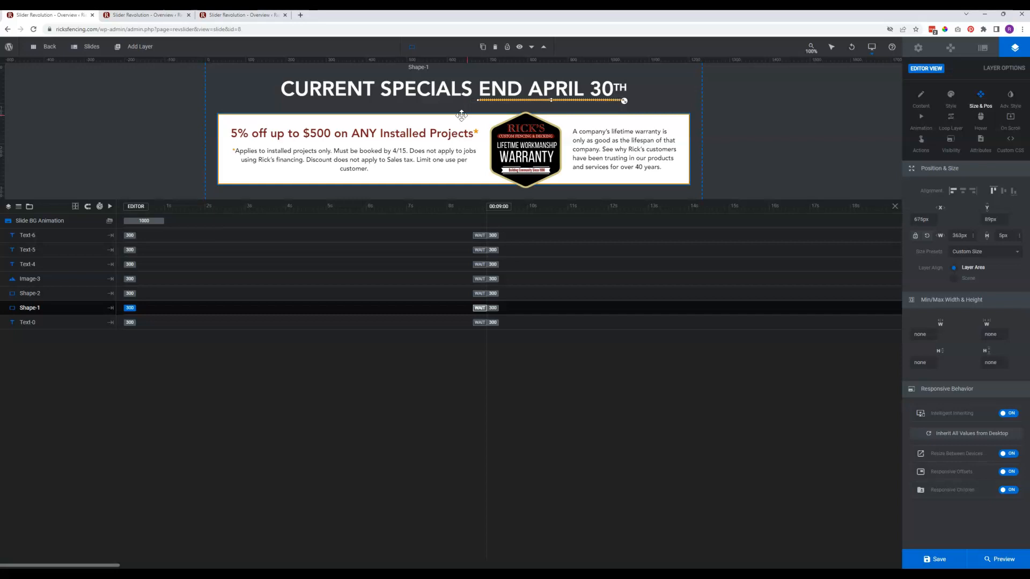
pyautogui.click(733, 99)
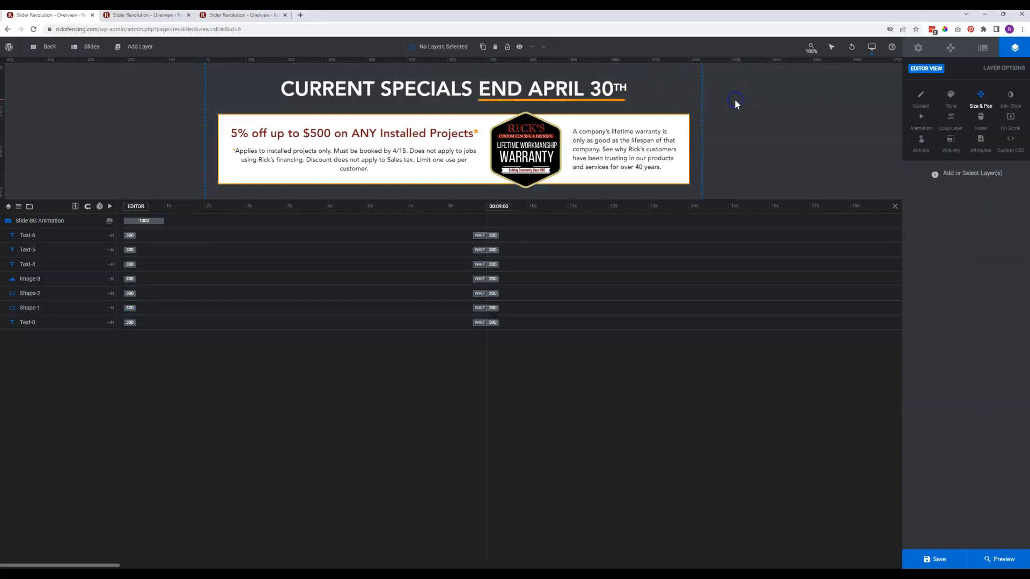
pyautogui.click(553, 100)
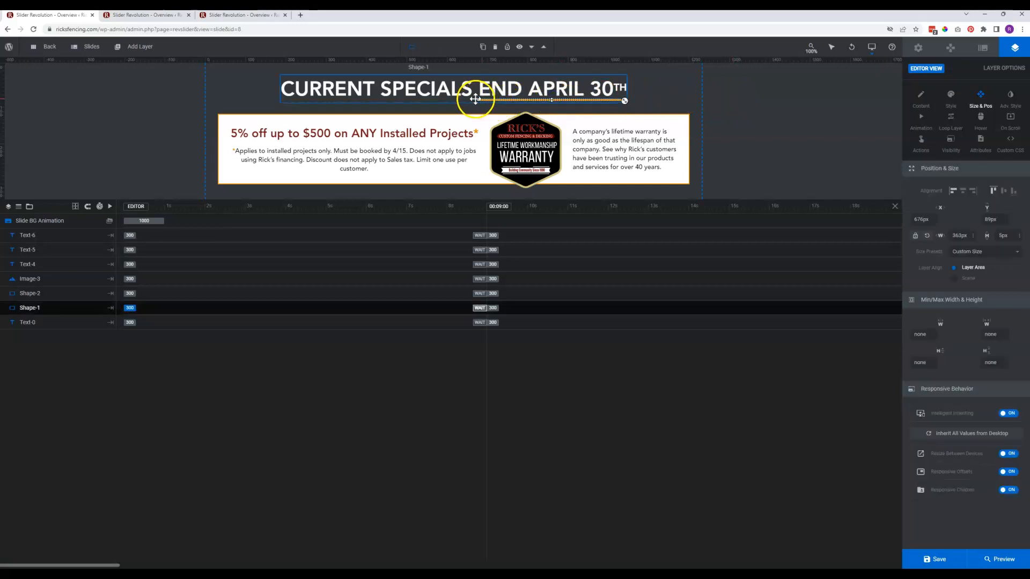
pyautogui.moveTo(476, 99); pyautogui.dragTo(472, 100)
pyautogui.click(778, 145)
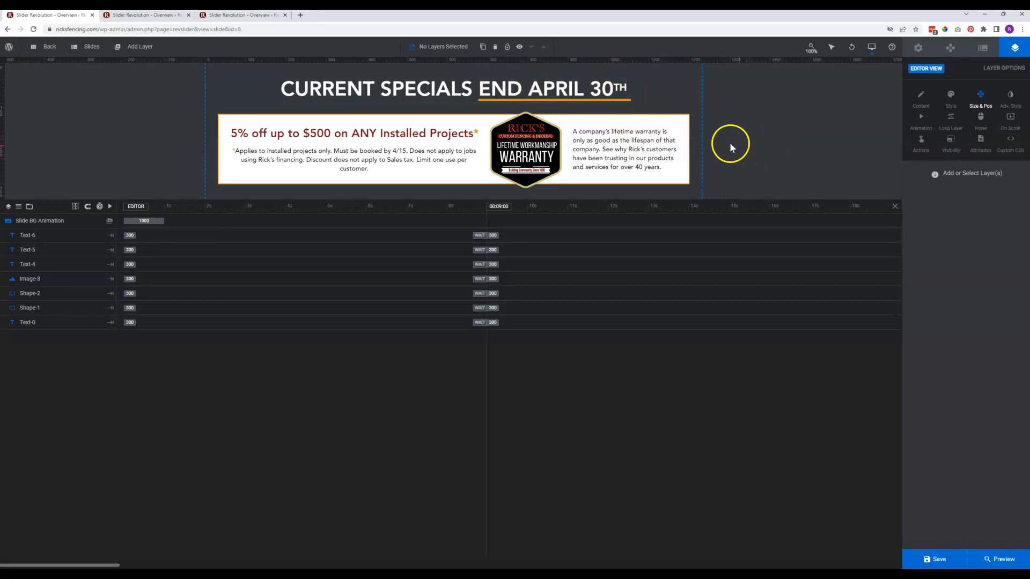
# Examine the HTML content of the heading text layer on the second slide
pyautogui.click(594, 89)
pyautogui.click(592, 88)
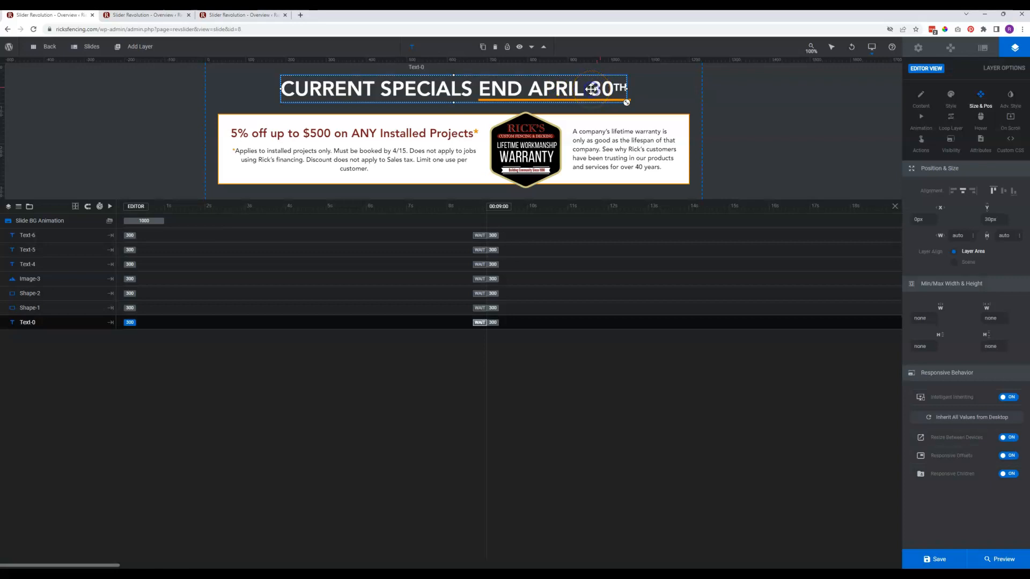
pyautogui.doubleClick(591, 88)
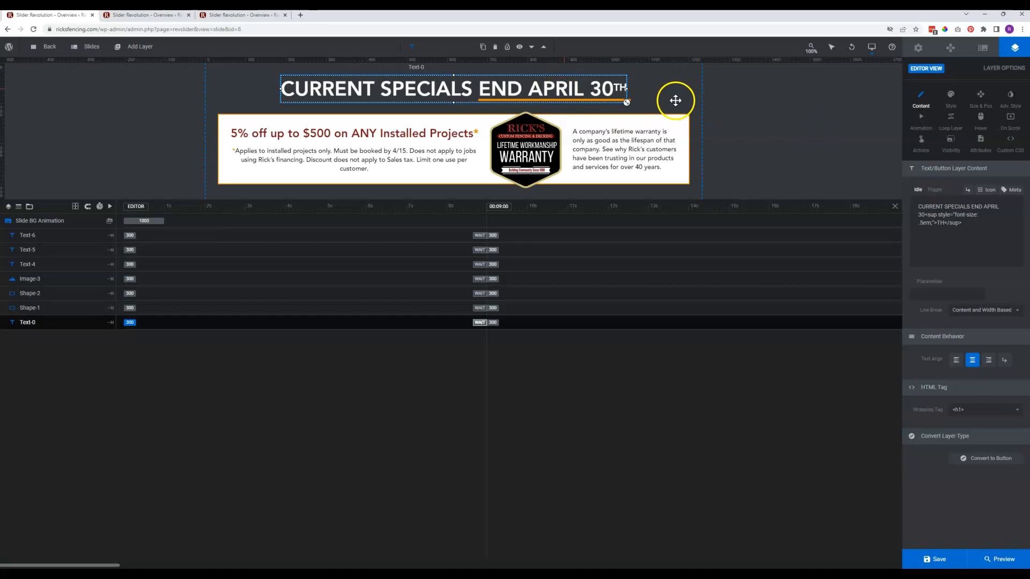
pyautogui.click(941, 209)
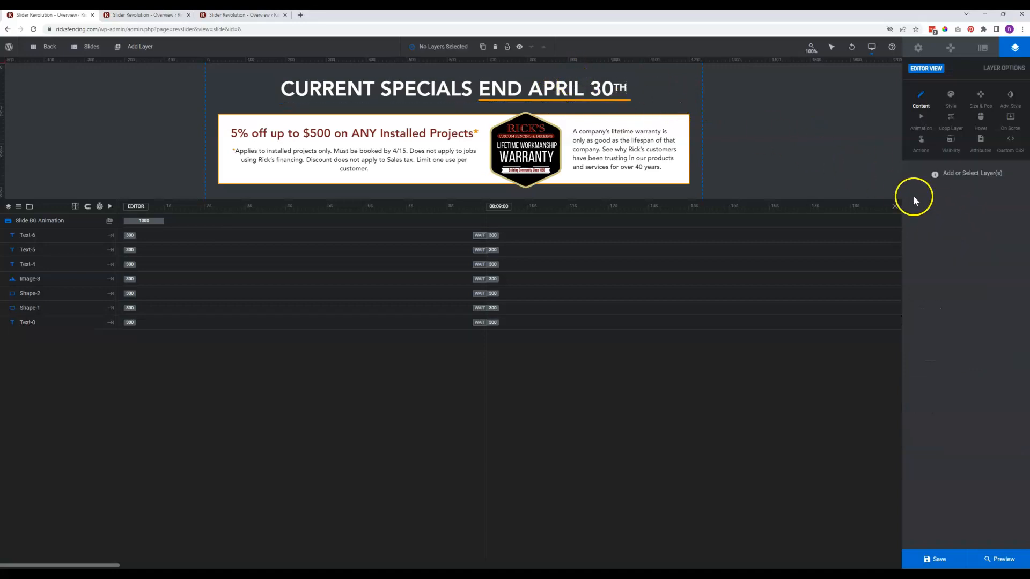
pyautogui.click(579, 94)
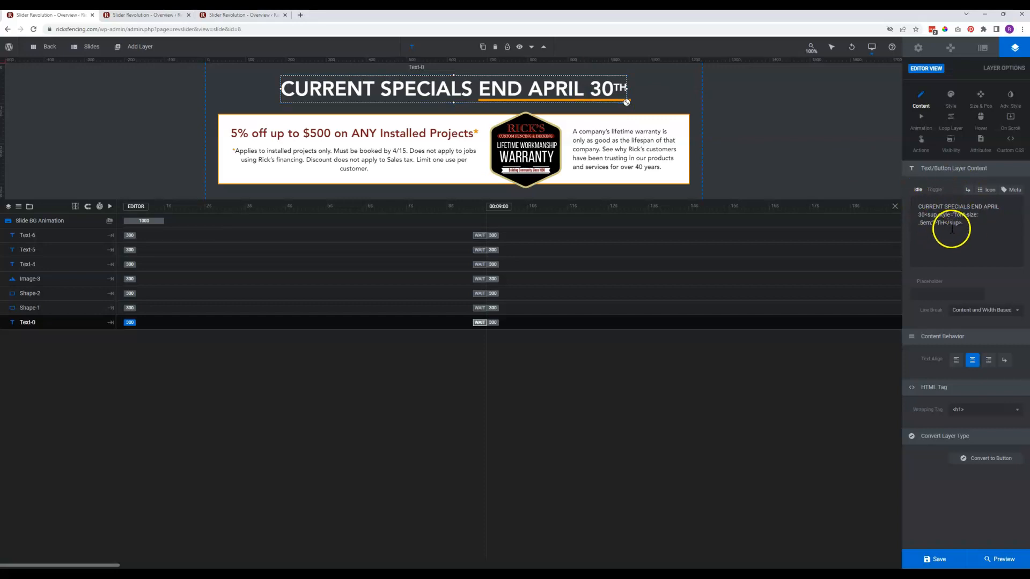
pyautogui.click(984, 208)
pyautogui.moveTo(999, 202); pyautogui.dragTo(921, 215)
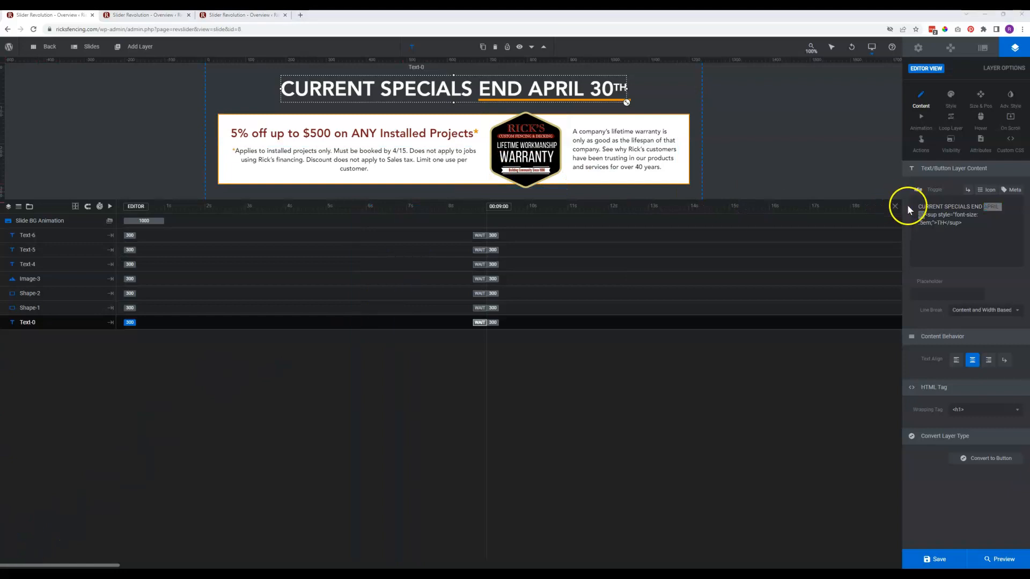
pyautogui.click(939, 222)
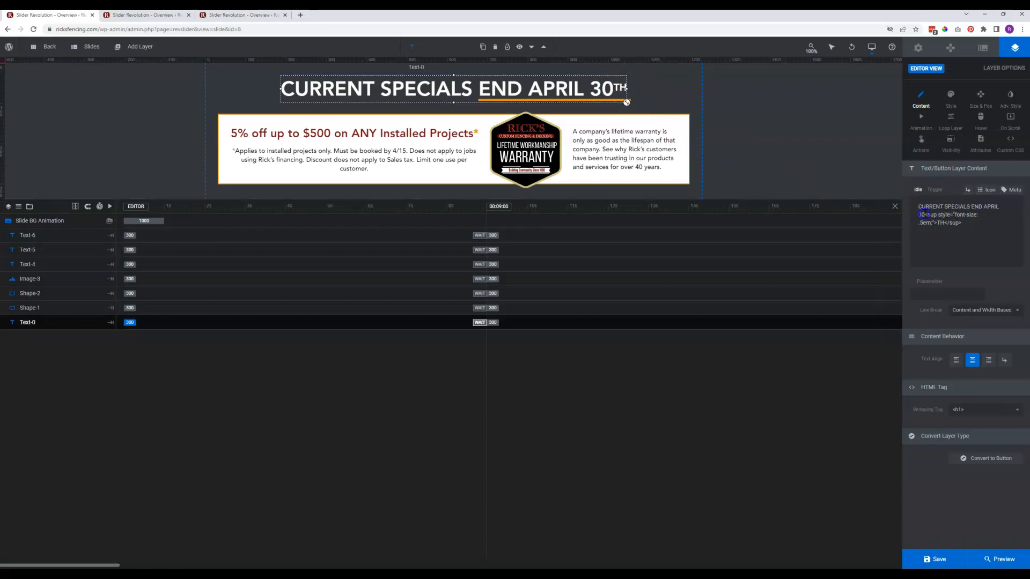
pyautogui.moveTo(935, 218); pyautogui.dragTo(935, 221)
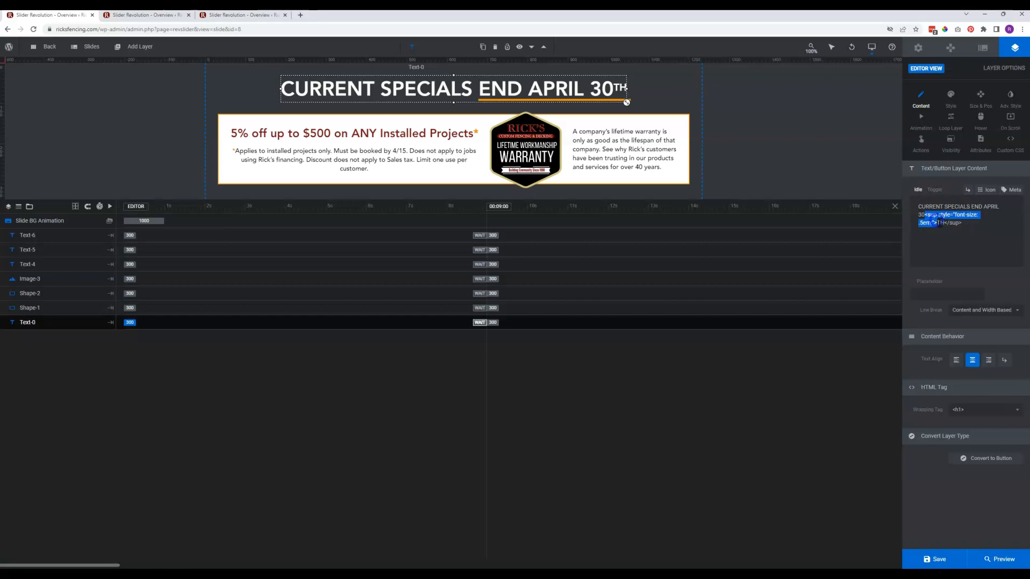
pyautogui.click(938, 223)
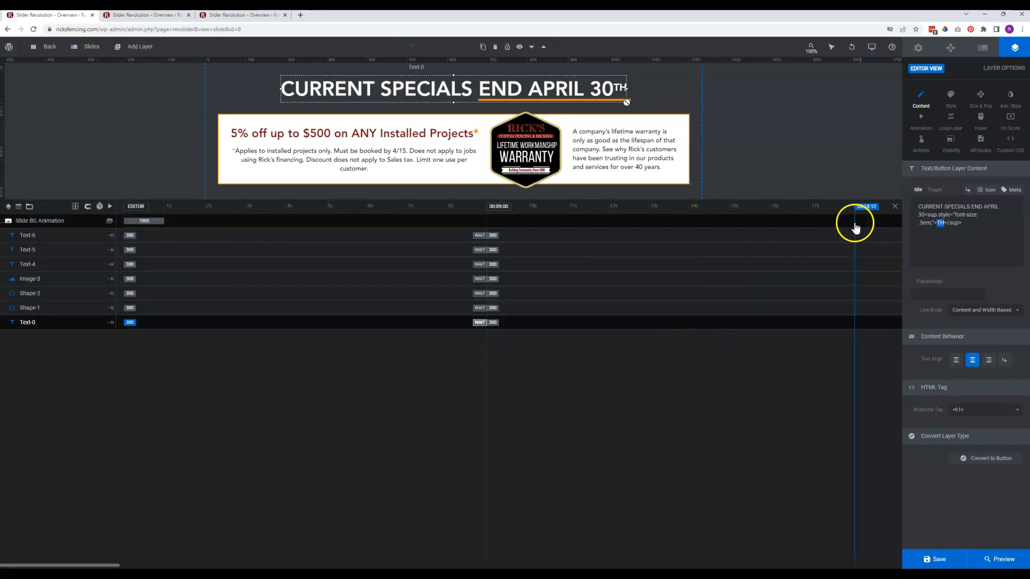
# Open the slide options and review the first slide's publish start and end dates
pyautogui.click(983, 50)
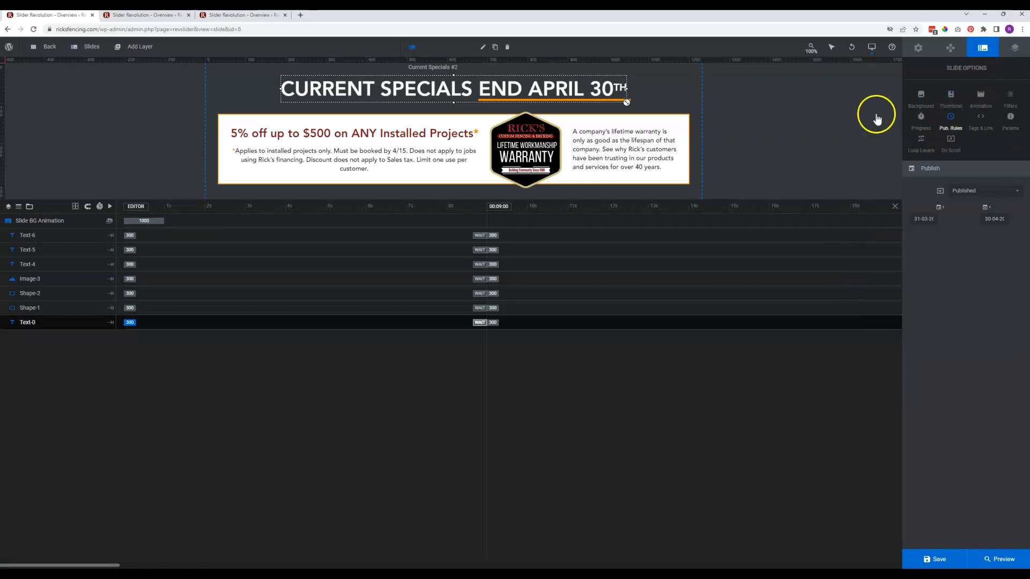
pyautogui.moveTo(97, 54)
pyautogui.moveTo(87, 46)
pyautogui.click(89, 90)
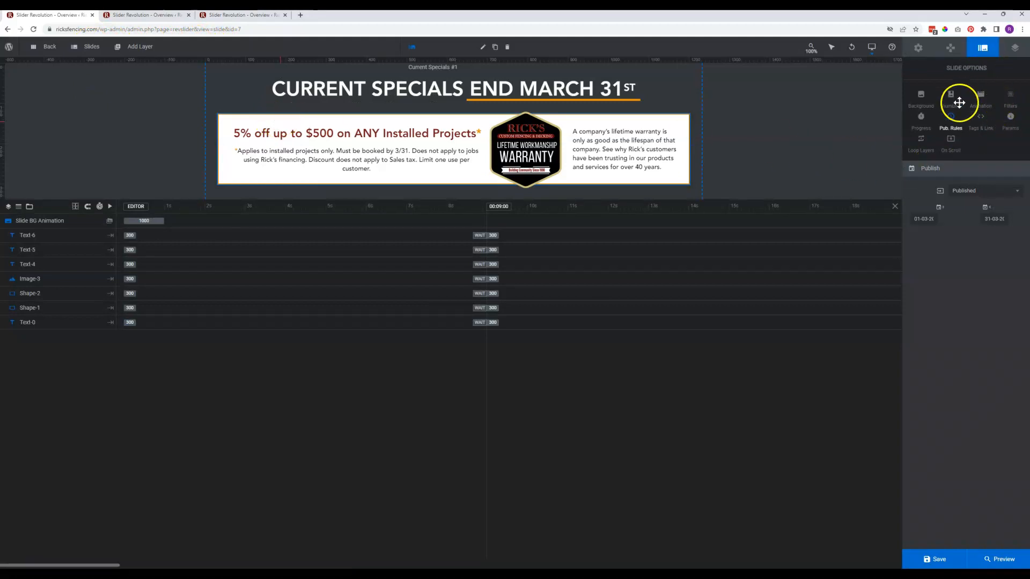
pyautogui.click(922, 222)
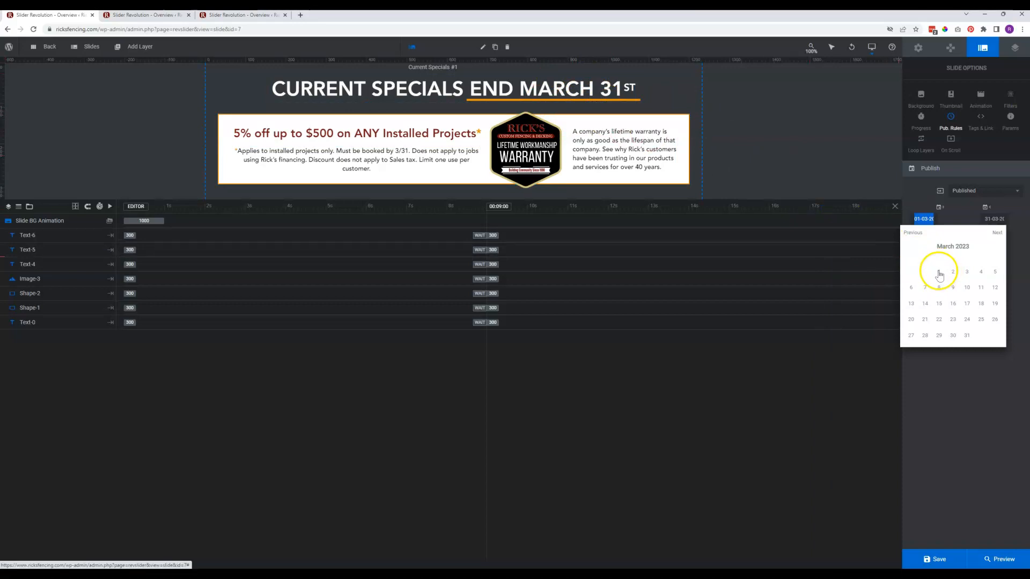
pyautogui.click(932, 219)
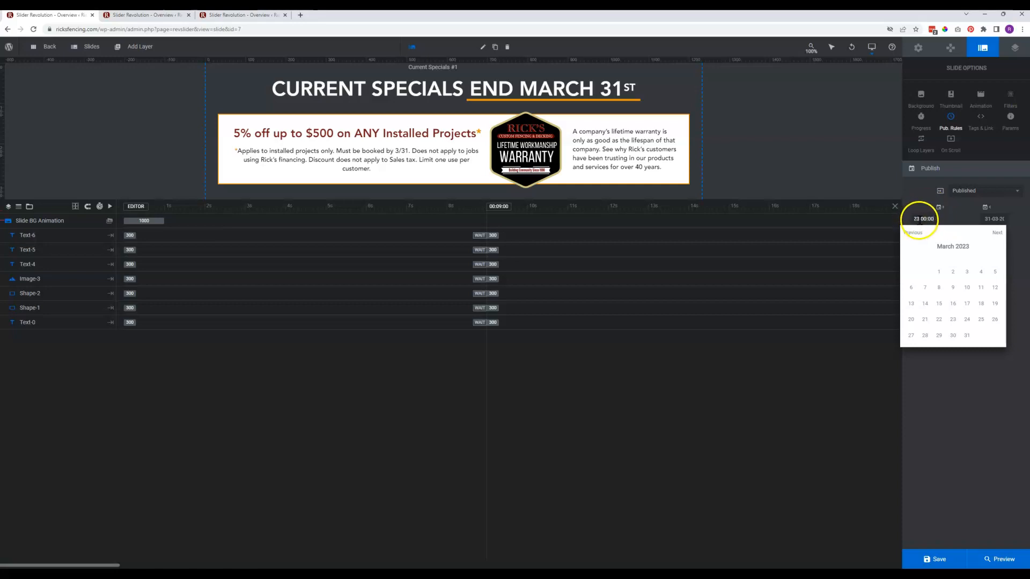
pyautogui.click(992, 219)
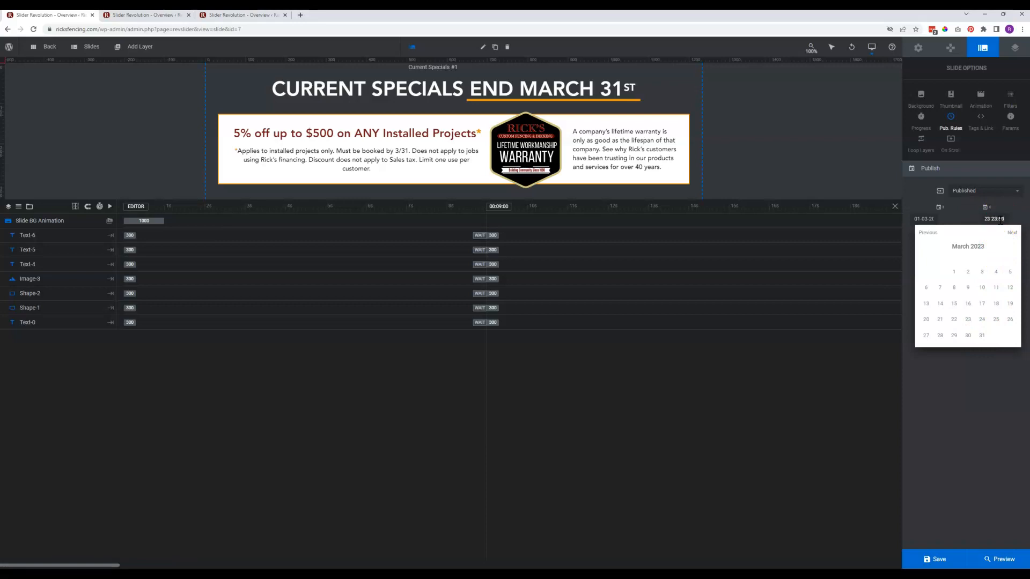
pyautogui.click(1000, 220)
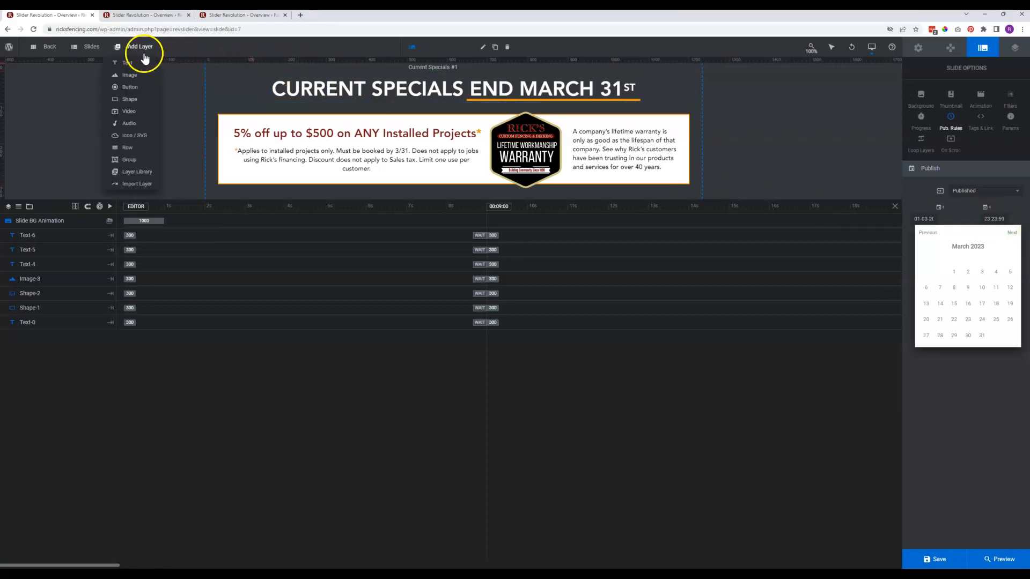
# Switch to the second slide and review its publish start and end dates
pyautogui.moveTo(95, 54)
pyautogui.click(105, 99)
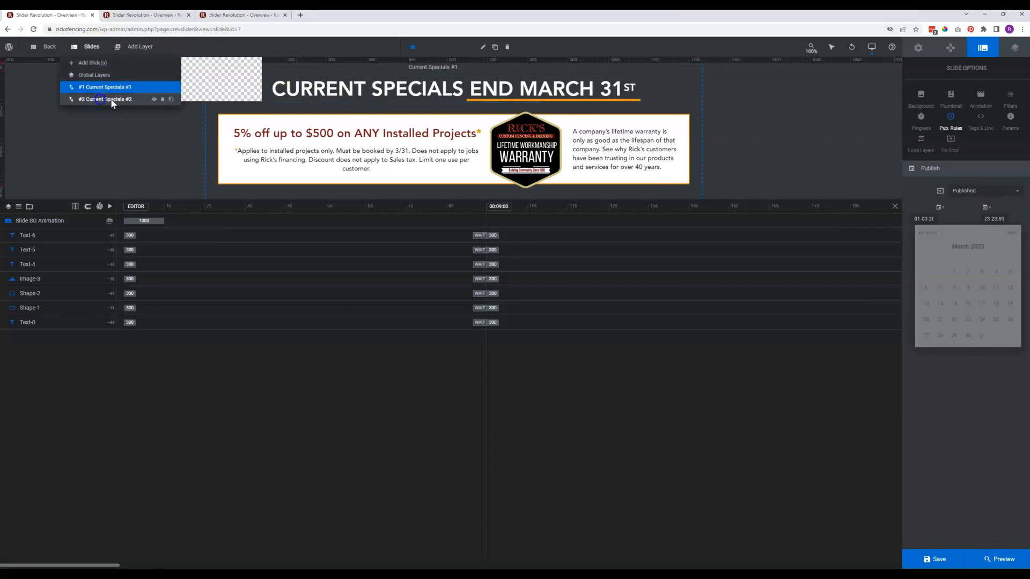
pyautogui.click(923, 224)
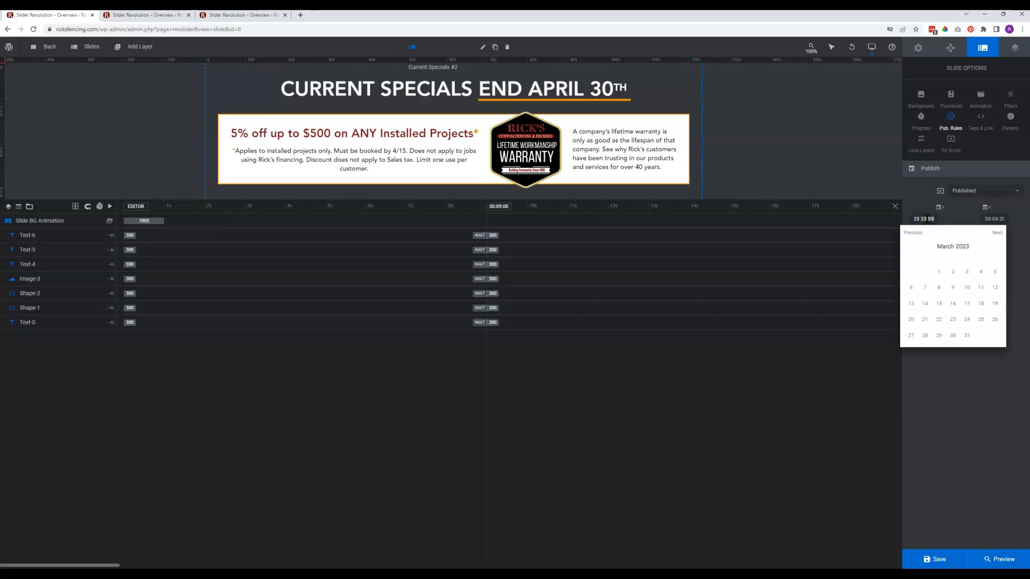
pyautogui.click(926, 224)
pyautogui.click(985, 217)
pyautogui.moveTo(985, 219); pyautogui.dragTo(994, 219)
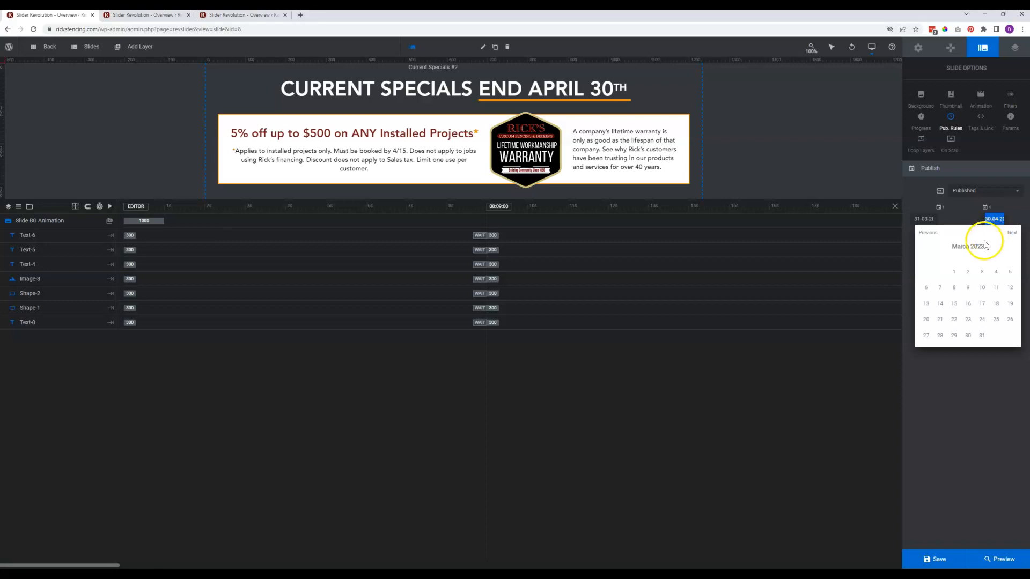
pyautogui.click(995, 220)
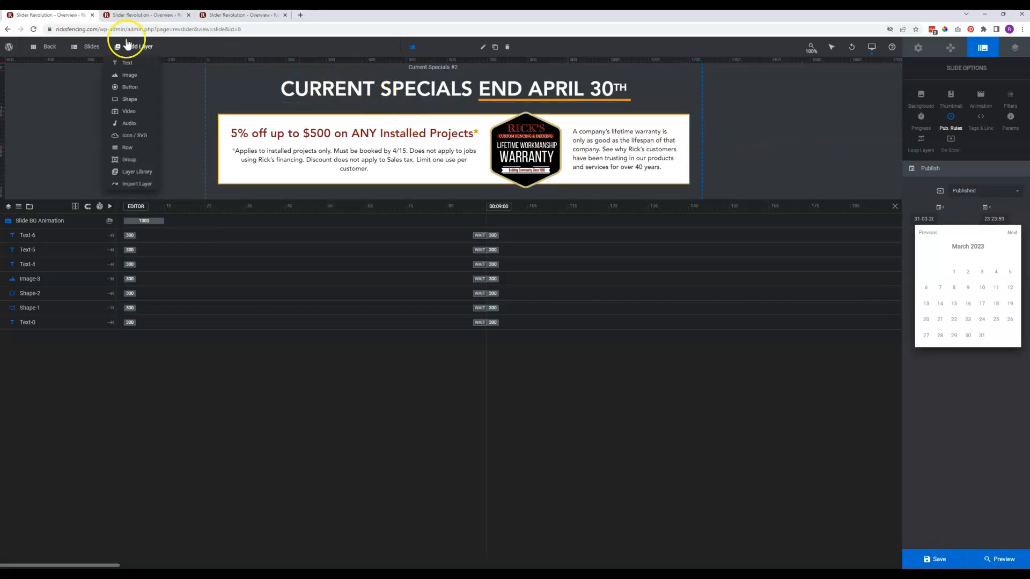
# Switch back to the first slide of the Current Specials module
pyautogui.moveTo(89, 45)
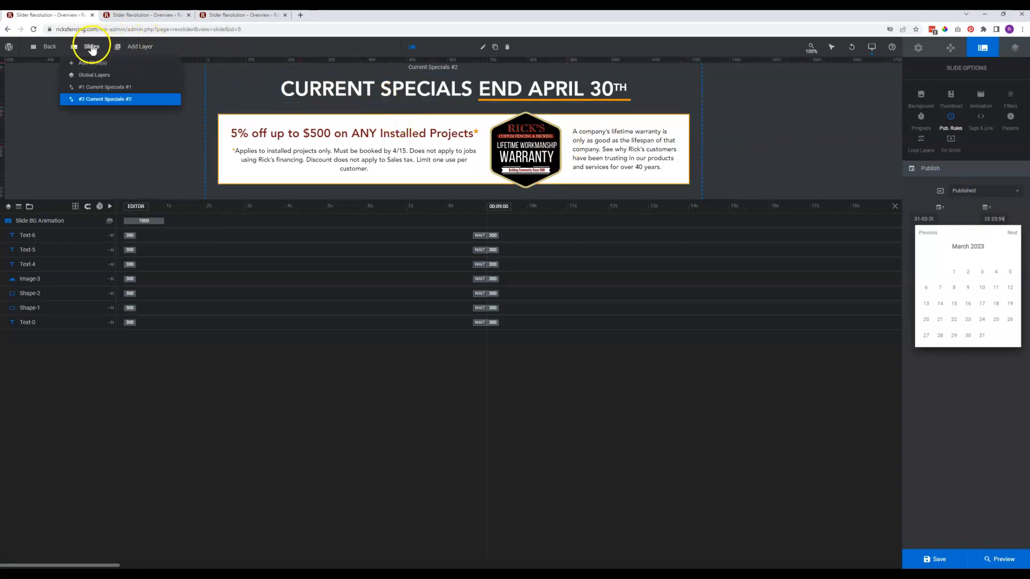
pyautogui.click(102, 88)
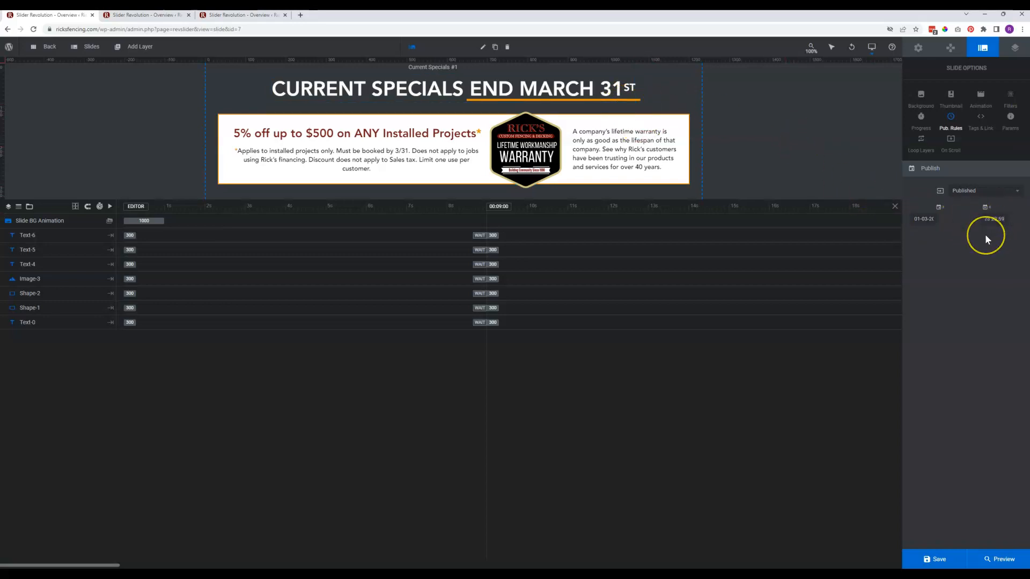
pyautogui.moveTo(90, 49)
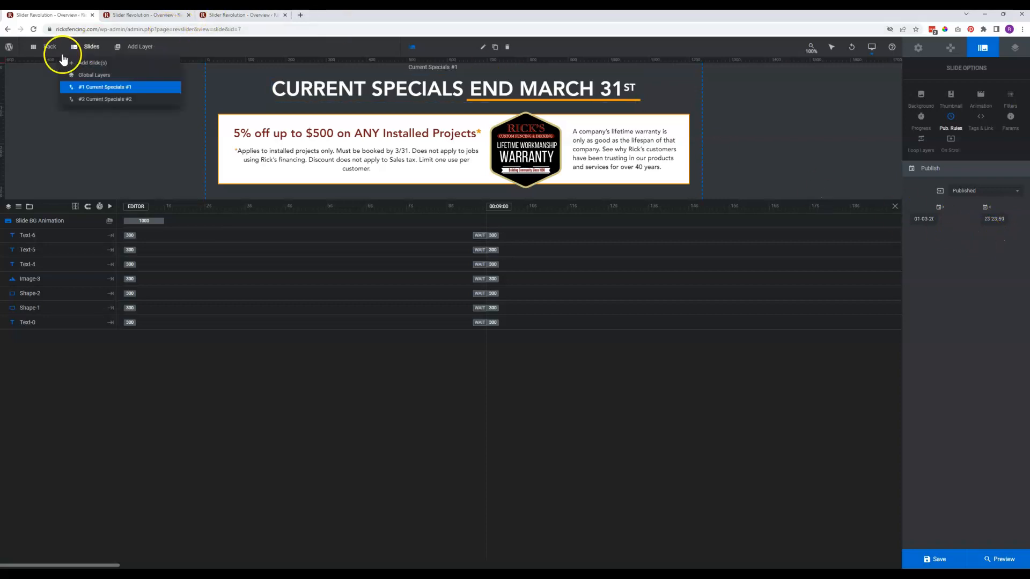
# Switch to the browser tab holding the photo slider's editor
pyautogui.moveTo(91, 85)
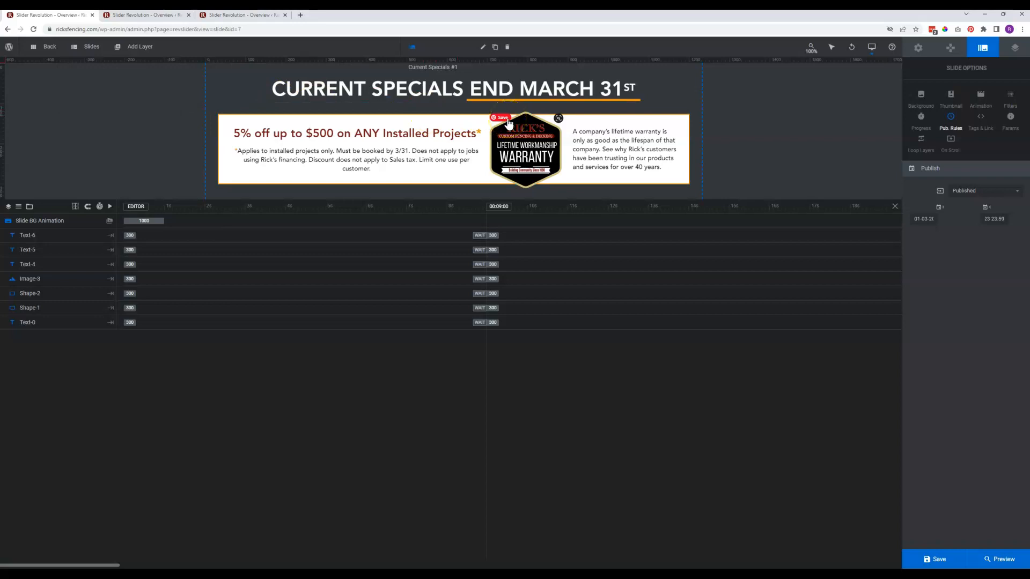
pyautogui.click(412, 99)
pyautogui.click(406, 101)
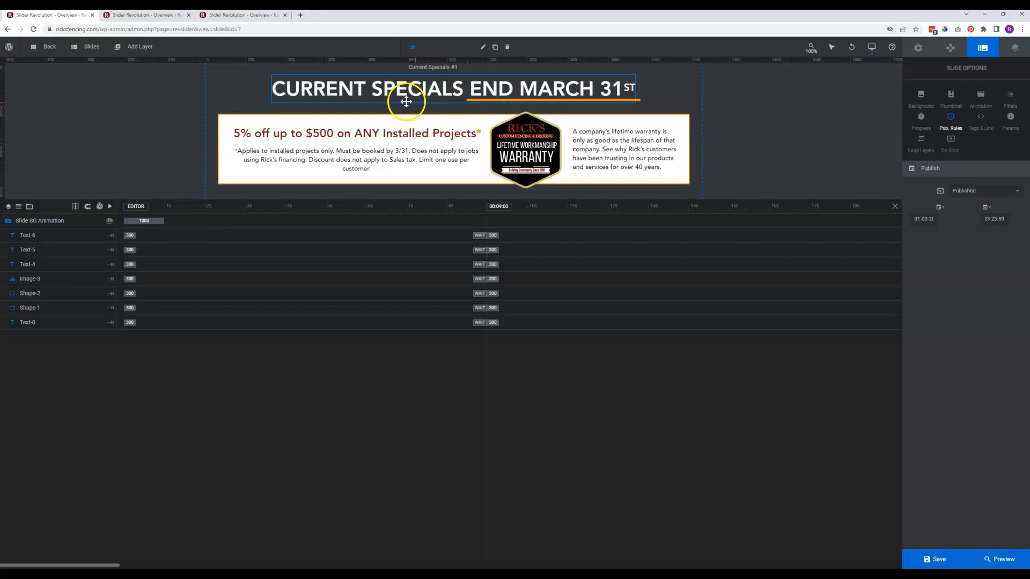
pyautogui.click(315, 292)
pyautogui.click(55, 495)
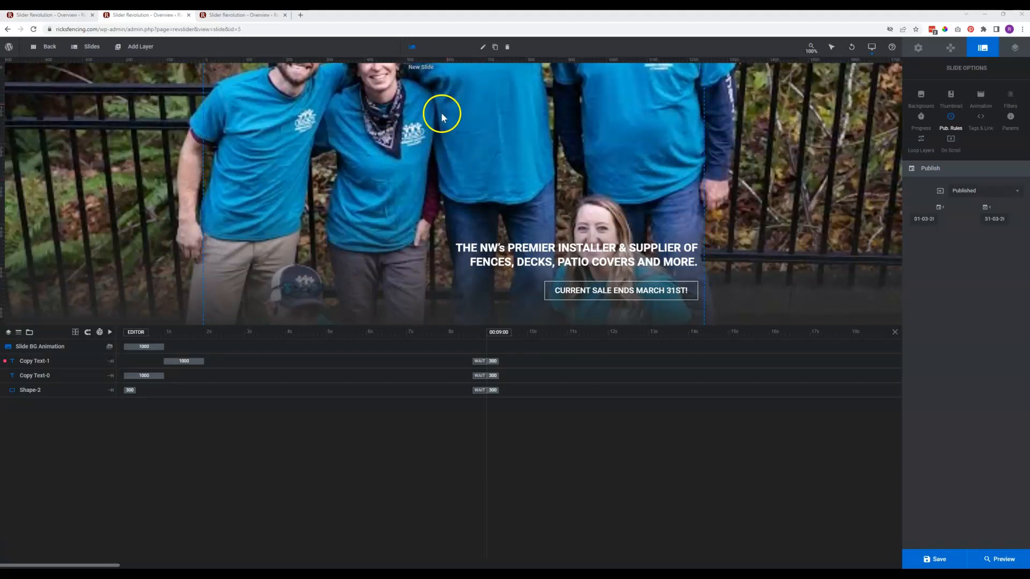
# Open the second slide, the April 30th sale version, of the photo slider
pyautogui.moveTo(92, 46)
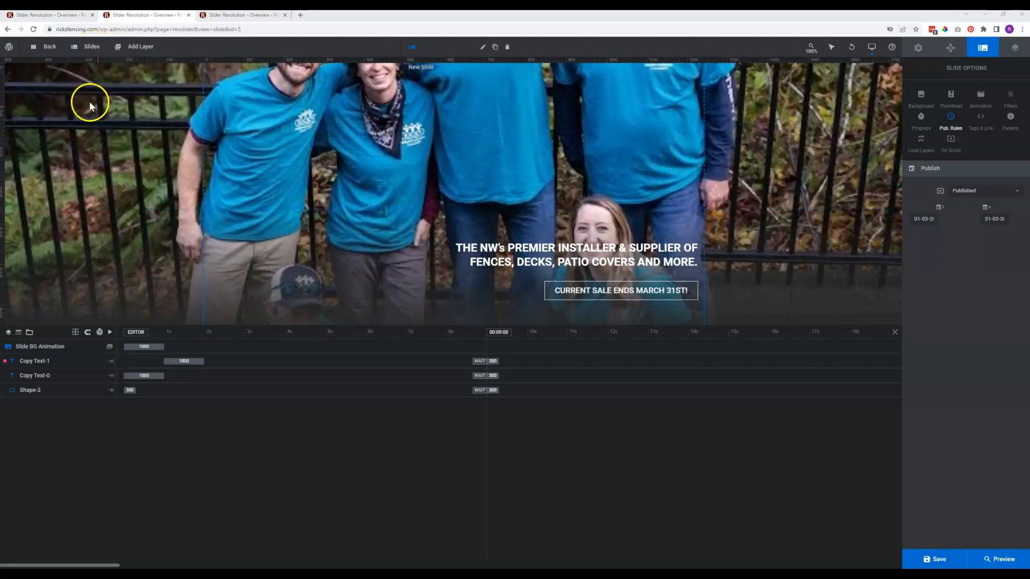
pyautogui.moveTo(100, 102)
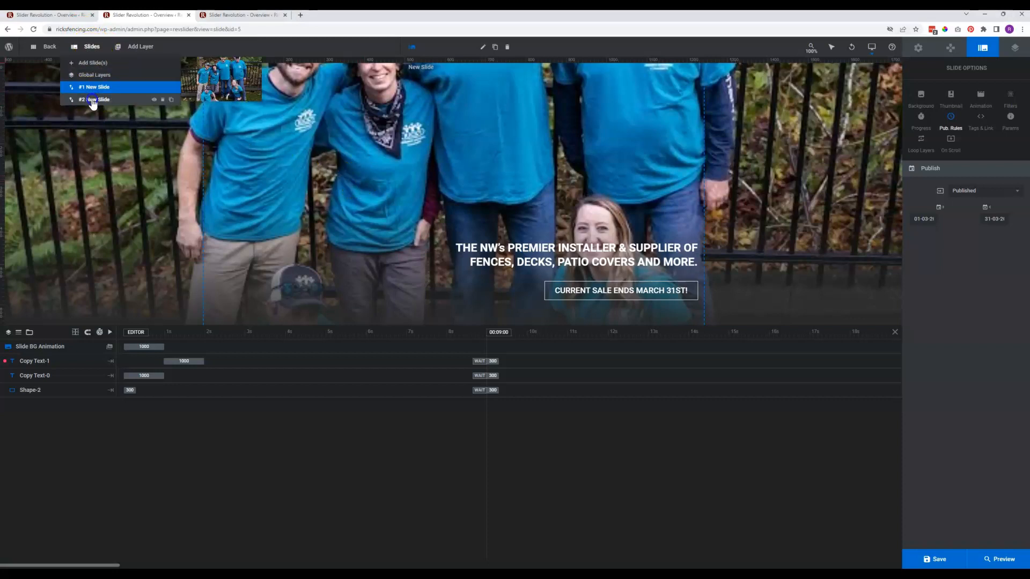
pyautogui.click(92, 100)
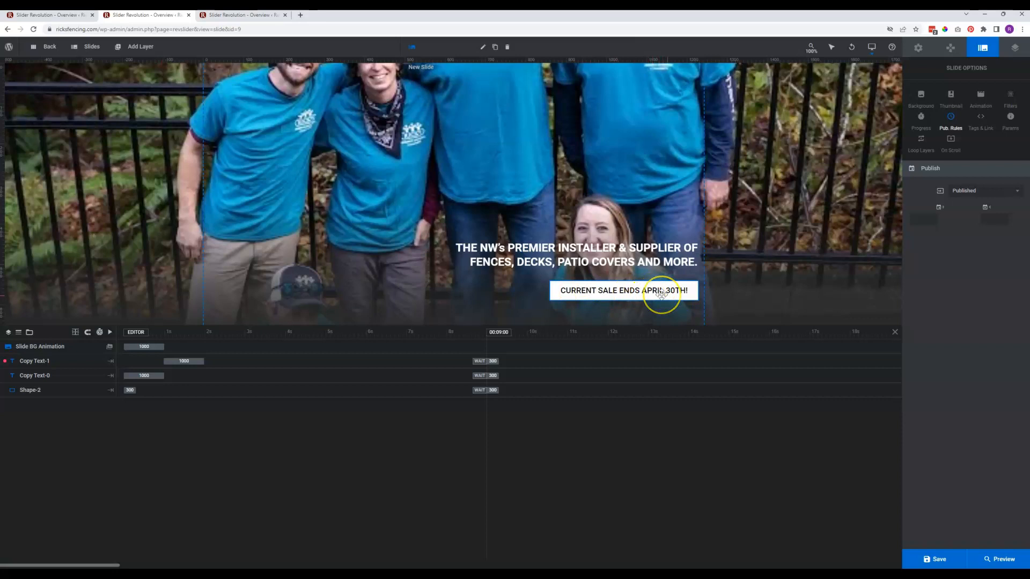
# Switch back to the first slide, the March 31st version
pyautogui.moveTo(94, 50)
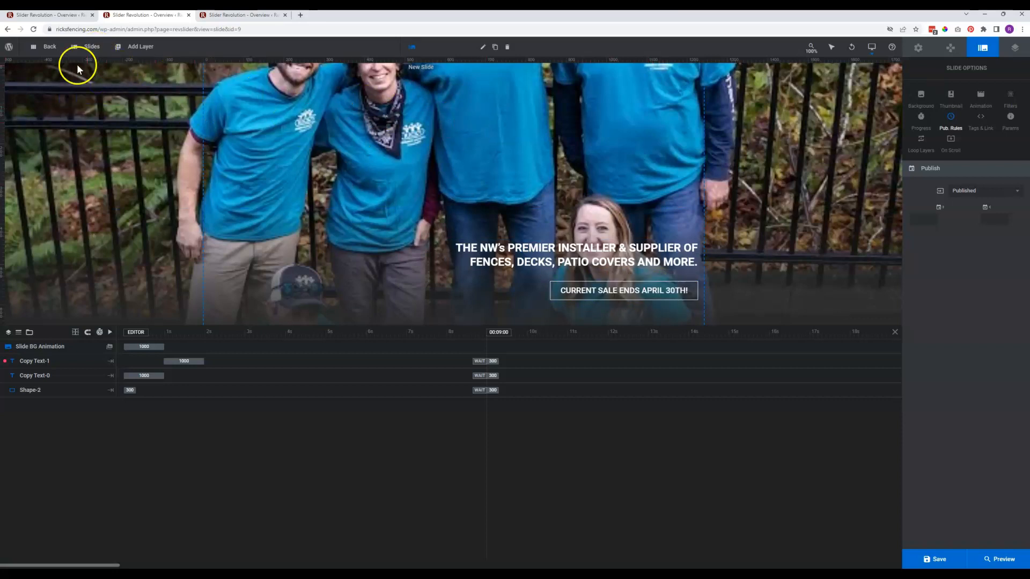
pyautogui.click(99, 88)
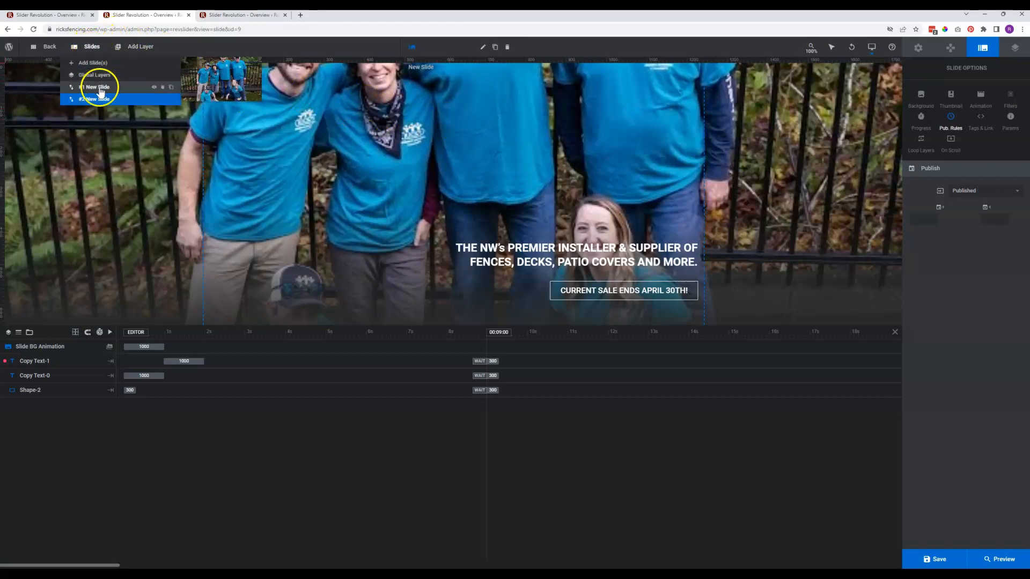
pyautogui.click(107, 88)
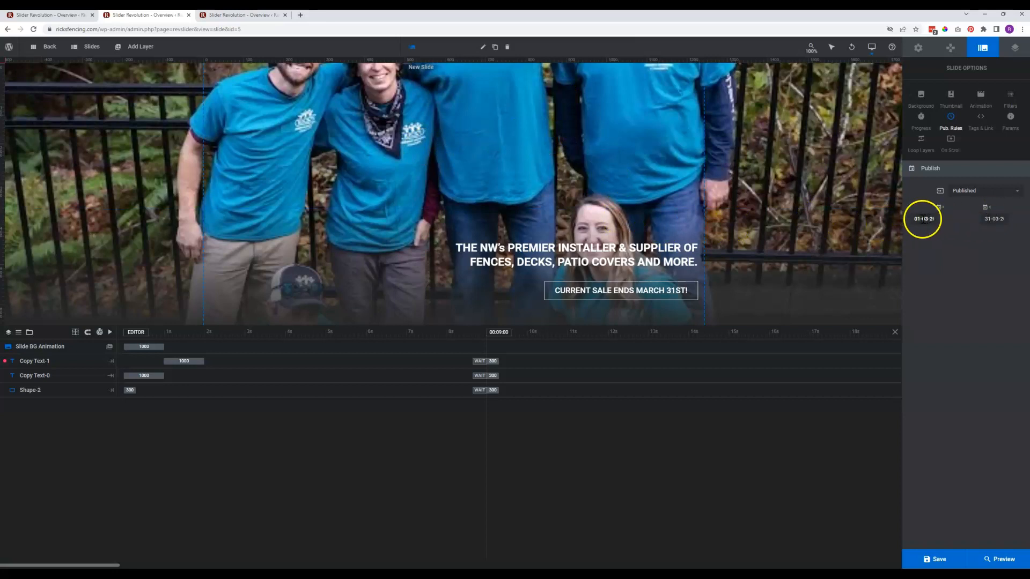
# Try to edit the time of the first slide's publish end date
pyautogui.click(995, 218)
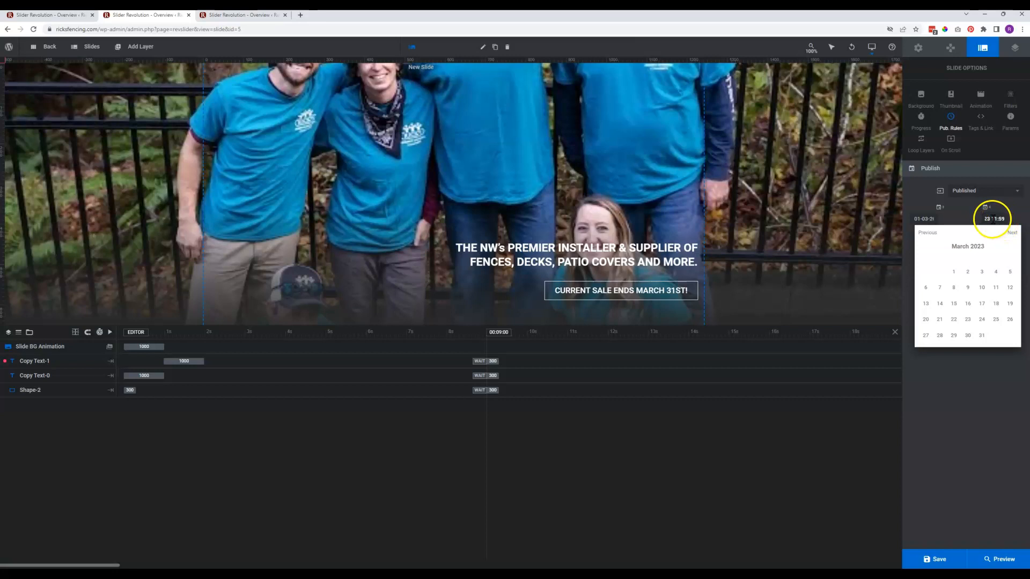
pyautogui.doubleClick(994, 219)
pyautogui.write('23')
pyautogui.click(1012, 212)
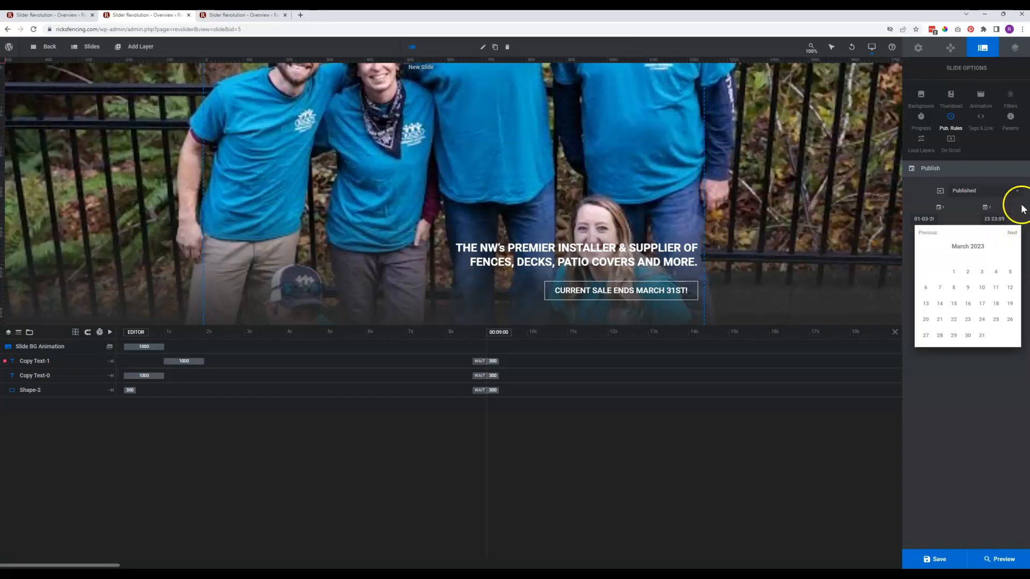
pyautogui.click(971, 185)
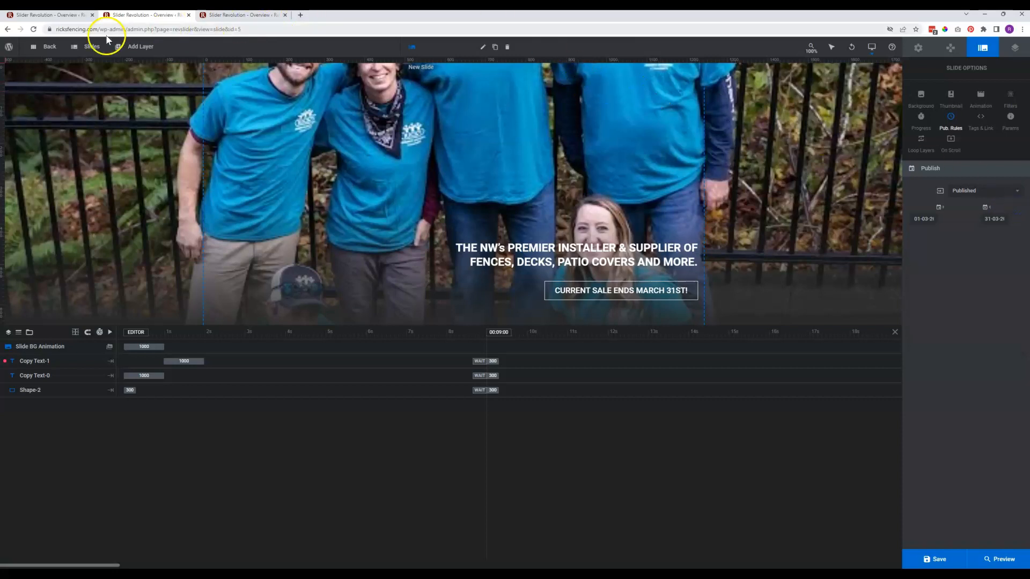
# On the second slide, set the publish start date to March 31 at 23:59
pyautogui.moveTo(88, 47)
pyautogui.click(92, 101)
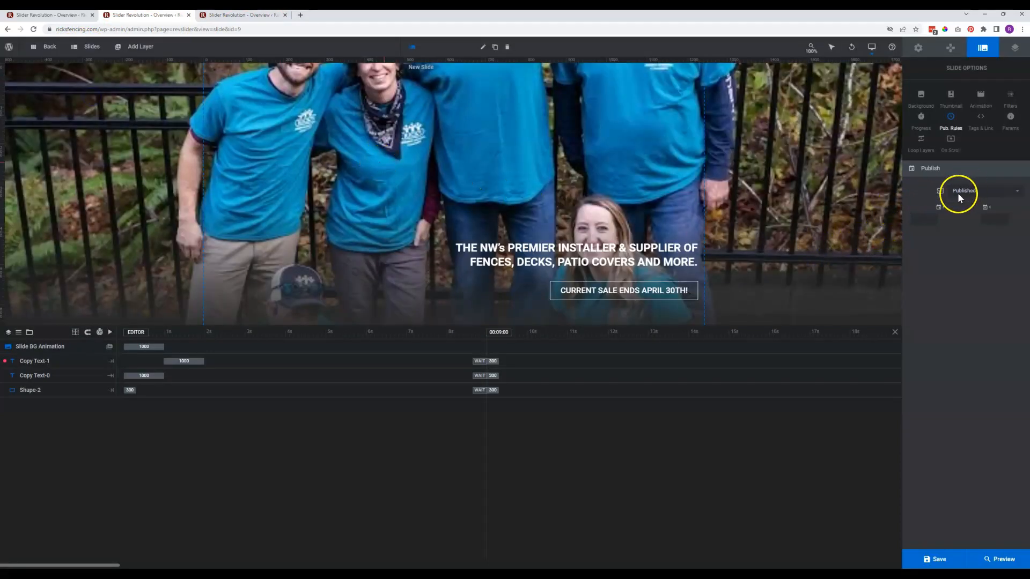
pyautogui.moveTo(100, 56)
pyautogui.click(931, 219)
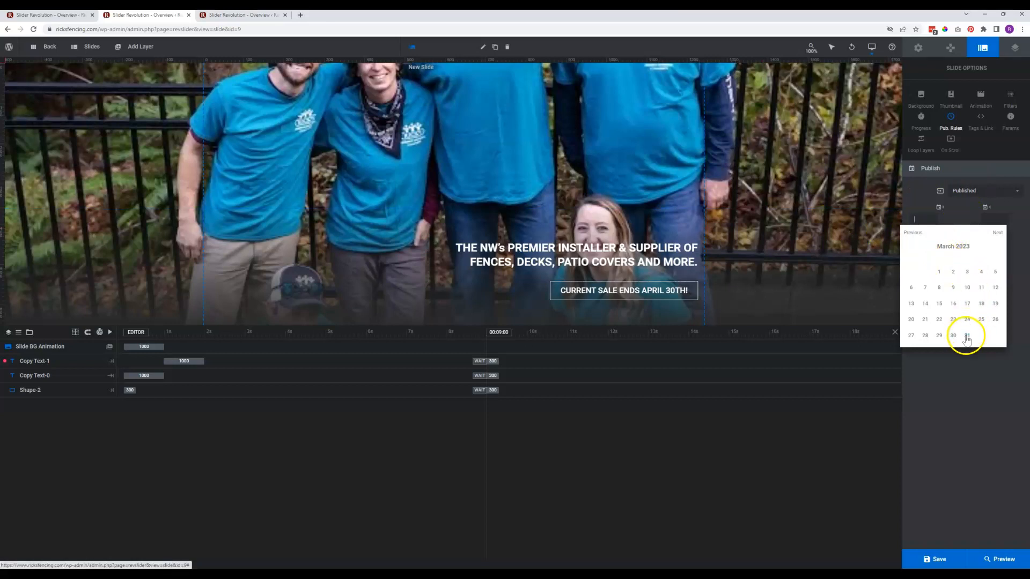
pyautogui.click(968, 335)
pyautogui.click(925, 220)
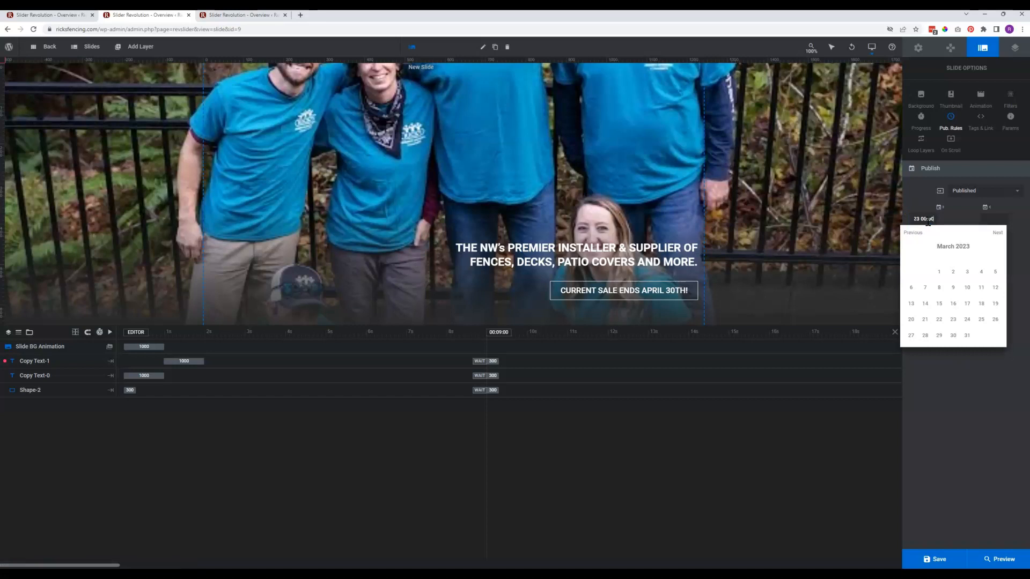
pyautogui.press('BackSpace')
pyautogui.press('BackSpace')
pyautogui.press('BackSpace')
pyautogui.press('BackSpace')
pyautogui.press('BackSpace')
pyautogui.write('23:59')
pyautogui.click(995, 217)
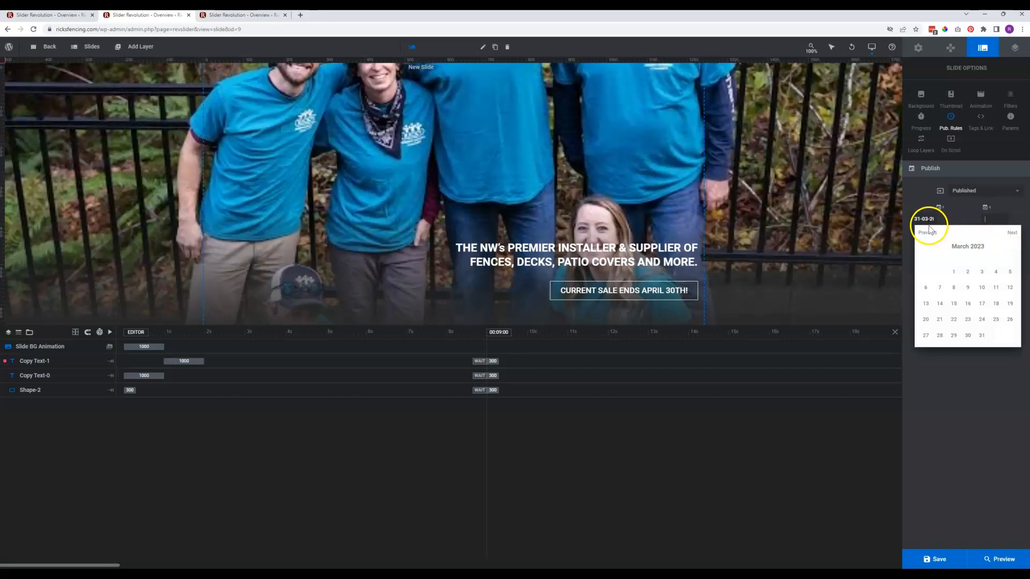
# Set the second slide's publish end date to April 30 at 23:59 and save the slide
pyautogui.click(1011, 232)
pyautogui.click(1008, 336)
pyautogui.doubleClick(996, 220)
pyautogui.press('Right')
pyautogui.press('BackSpace')
pyautogui.press('BackSpace')
pyautogui.press('BackSpace')
pyautogui.press('BackSpace')
pyautogui.press('BackSpace')
pyautogui.press('BackSpace')
pyautogui.write('23:59')
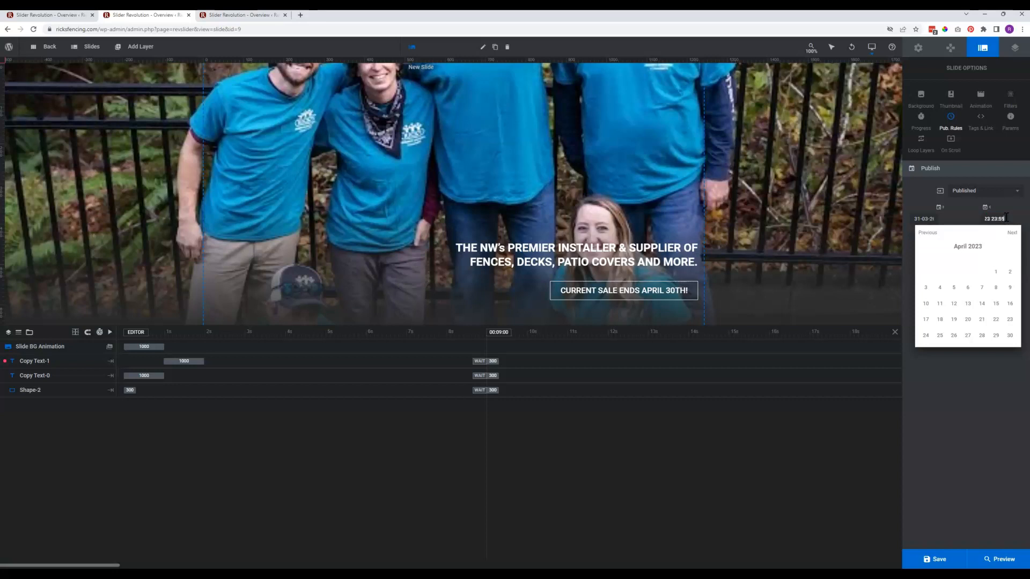
pyautogui.click(952, 407)
pyautogui.click(928, 559)
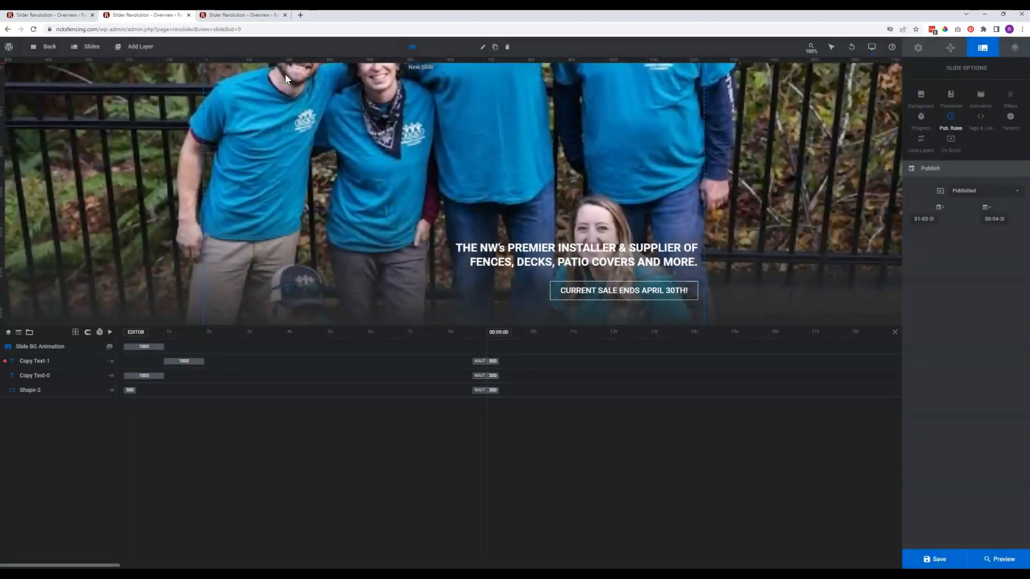
# Switch back to the browser tab with the Current Specials slider
pyautogui.click(329, 109)
pyautogui.click(55, 16)
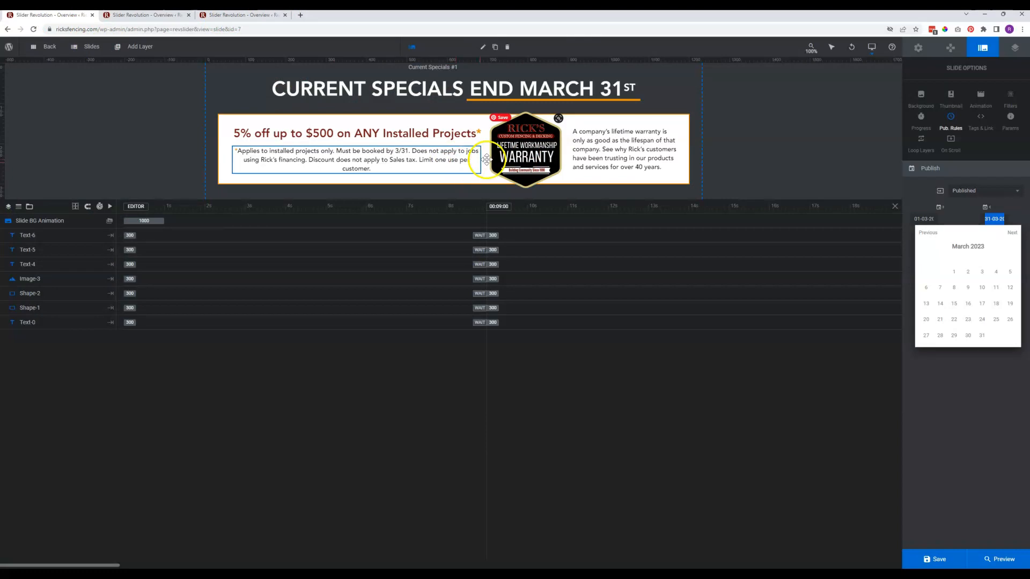